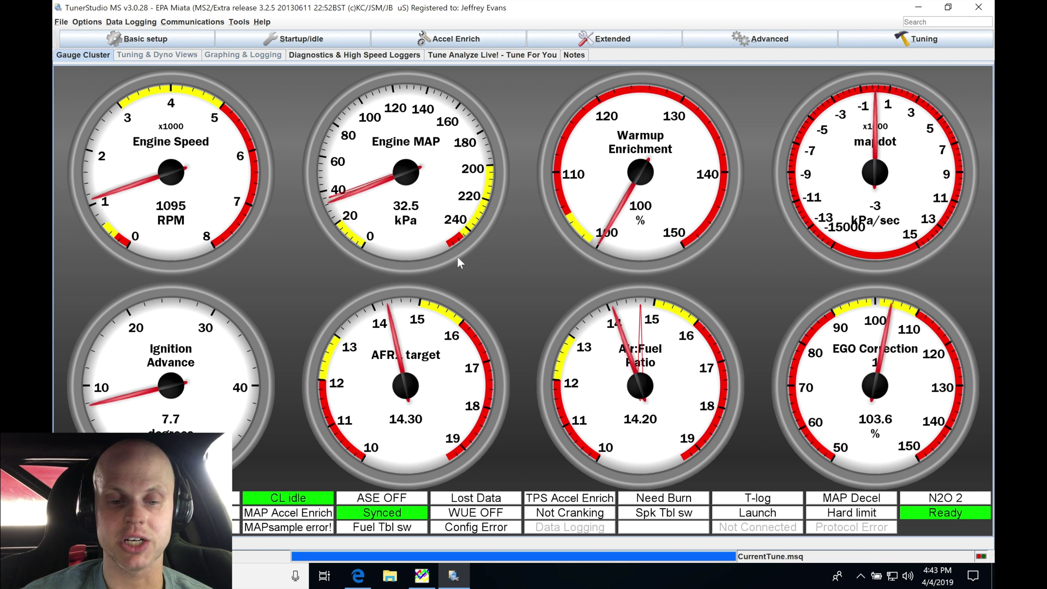
- Open the Basic setup menu listing the setup and ignition tables
{"action": "left_click", "coordinate": [202, 38]}
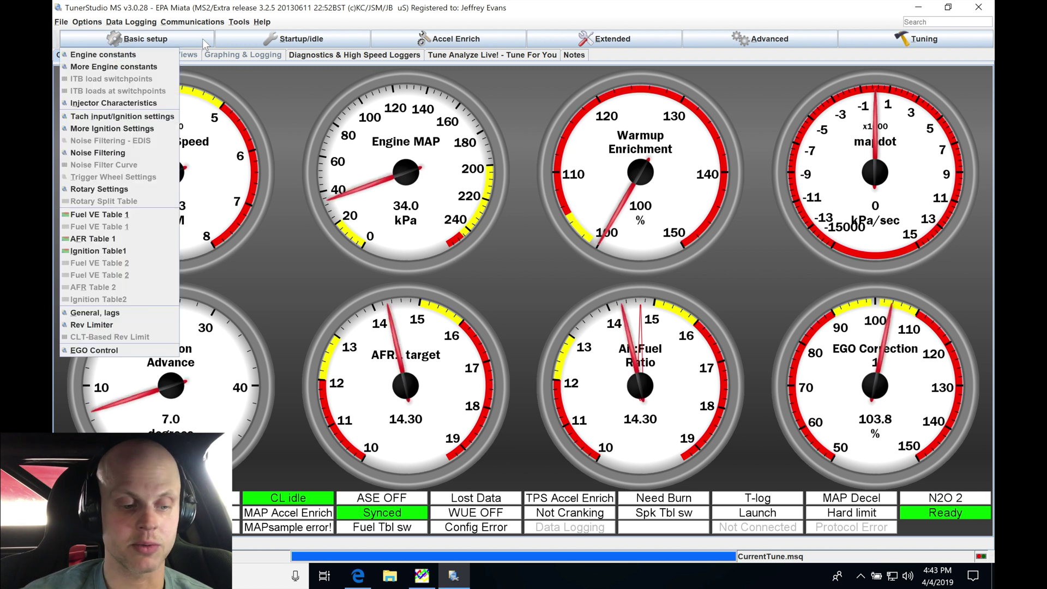
- Open Ignition Table1, move its window up-left, and select the 2300 rpm cells from 90 to 50 load
{"action": "left_click", "coordinate": [140, 250]}
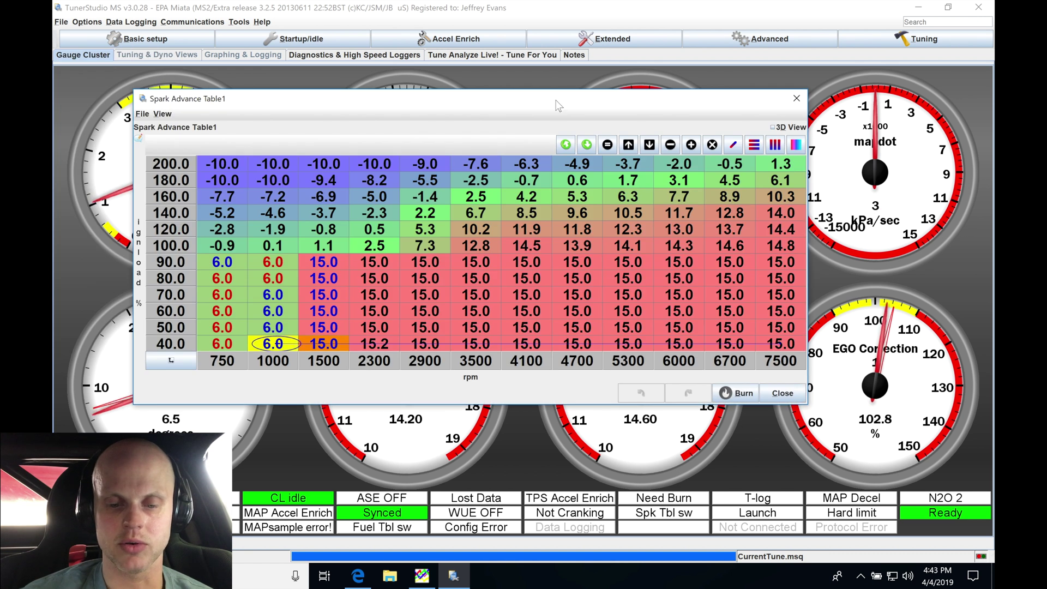
{"action": "left_click_drag", "start_coordinate": [558, 105], "coordinate": [537, 129]}
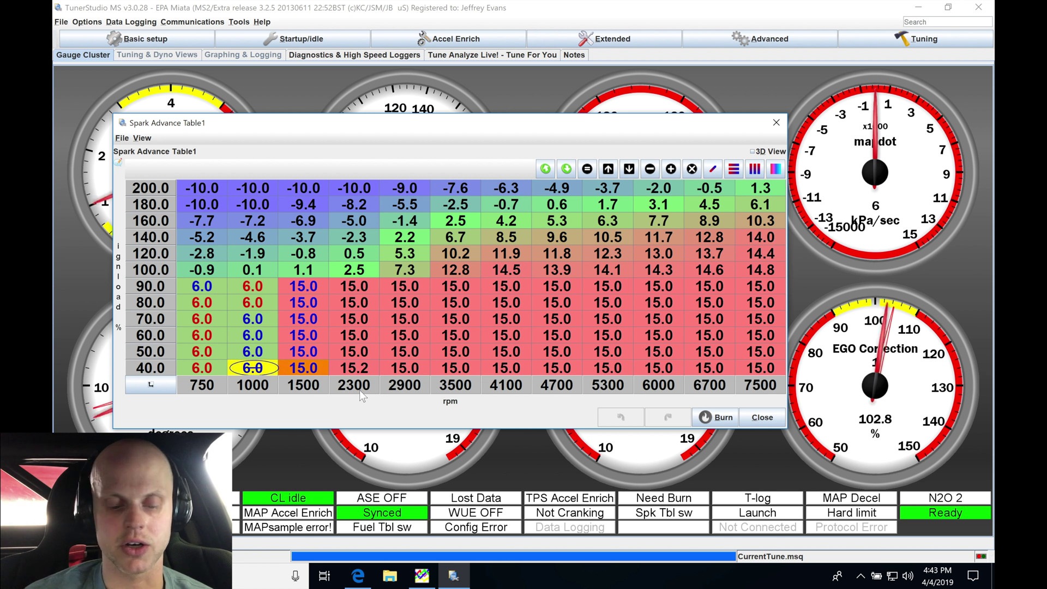
{"action": "left_click_drag", "start_coordinate": [366, 288], "coordinate": [367, 359]}
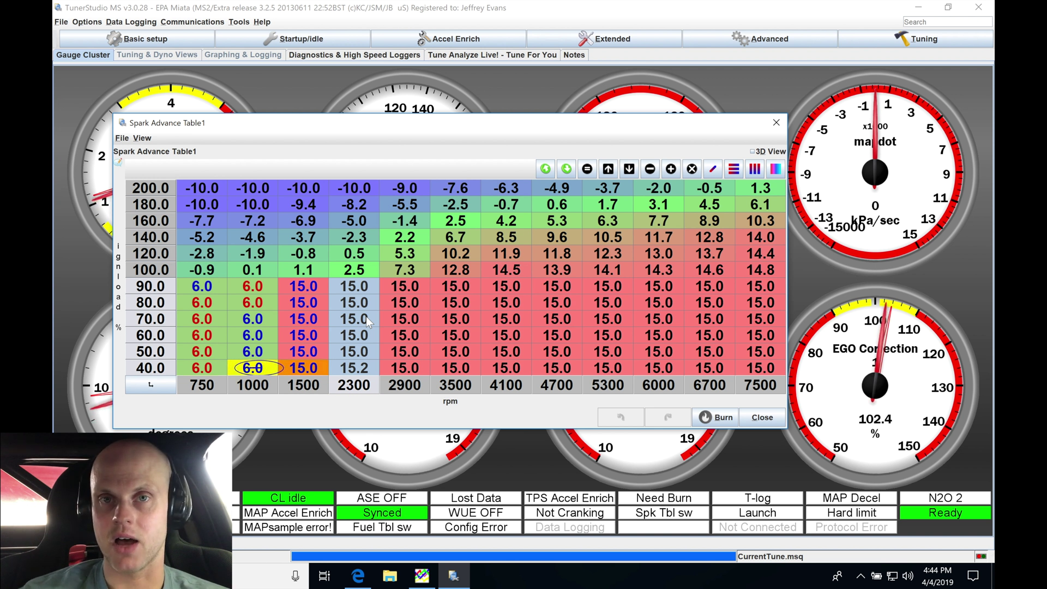
- Narrow the selection to the 2300 rpm cells from 80 to 40 load
{"action": "left_click", "coordinate": [365, 316]}
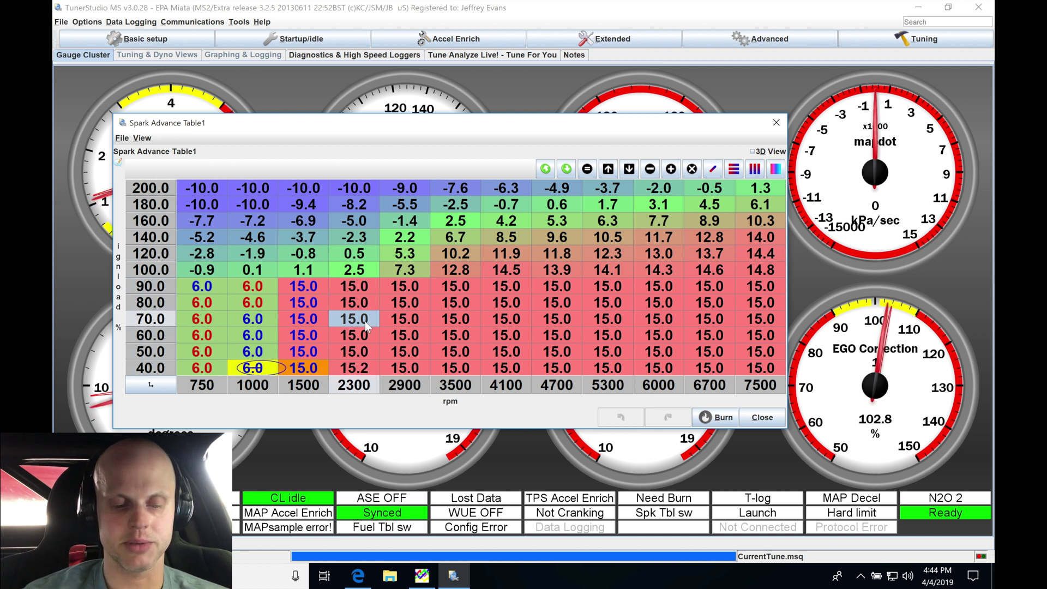
{"action": "left_click_drag", "start_coordinate": [369, 310], "coordinate": [355, 336]}
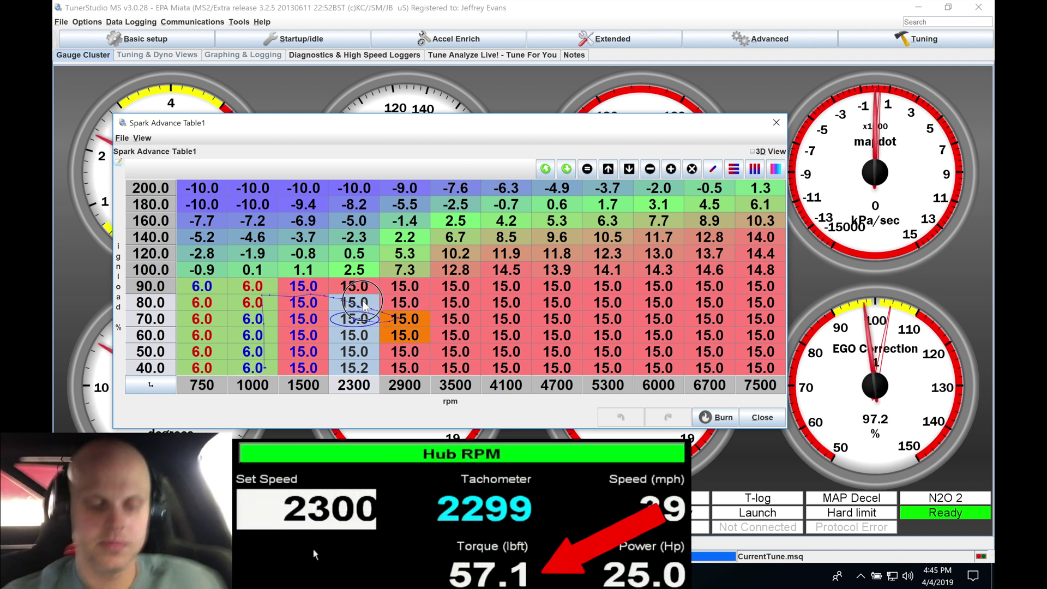
- Add 2 degrees three times to the selected 2300 rpm cells, raising them to 21
{"action": "key", "text": "plus"}
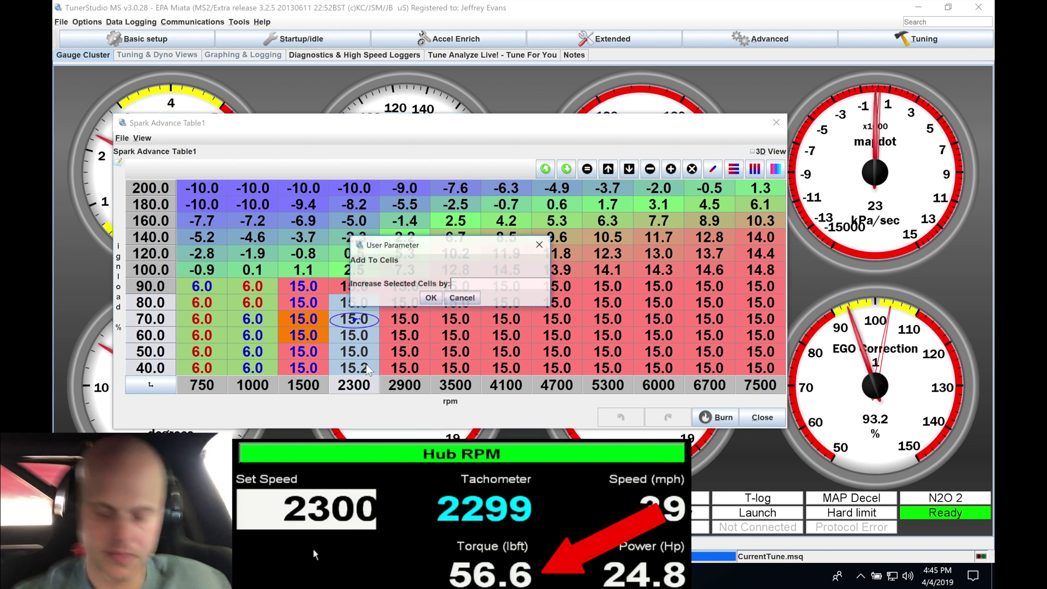
{"action": "type", "text": "2"}
{"action": "key", "text": "Return"}
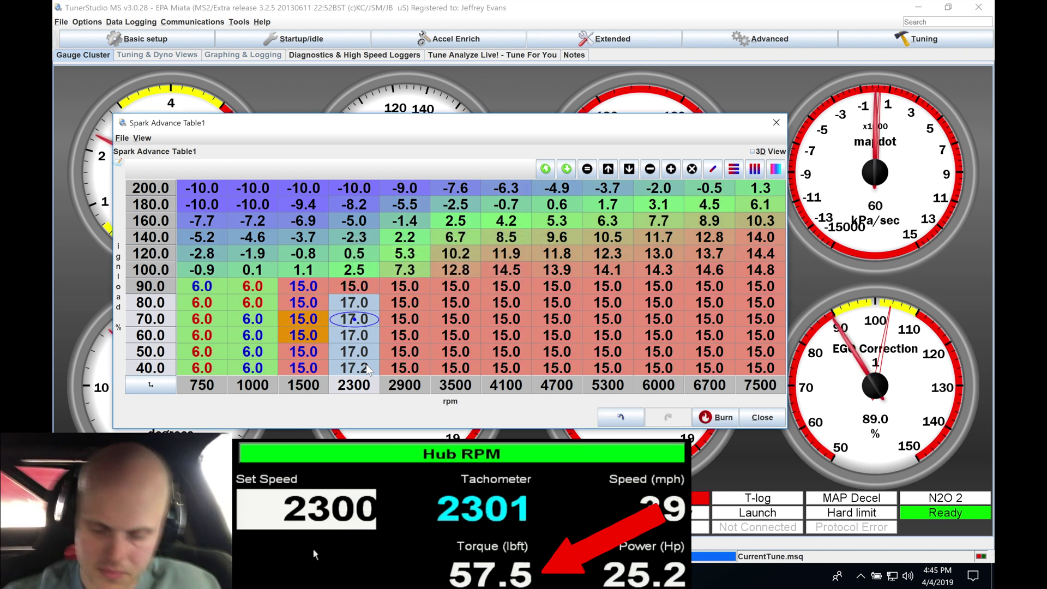
{"action": "key", "text": "plus"}
{"action": "type", "text": "2"}
{"action": "key", "text": "Return"}
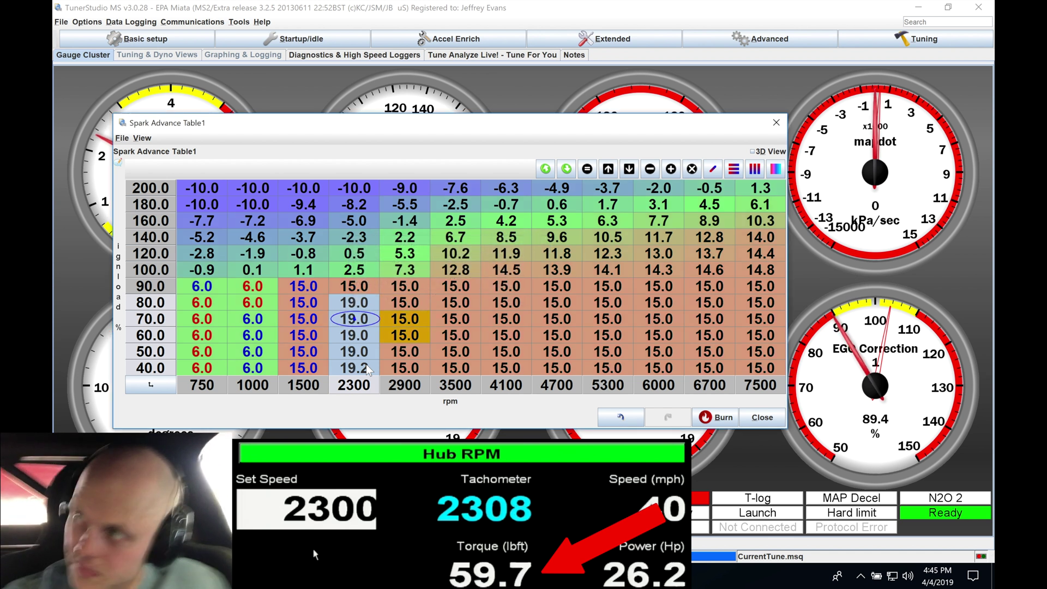
{"action": "key", "text": "plus"}
{"action": "type", "text": "2"}
{"action": "key", "text": "Return"}
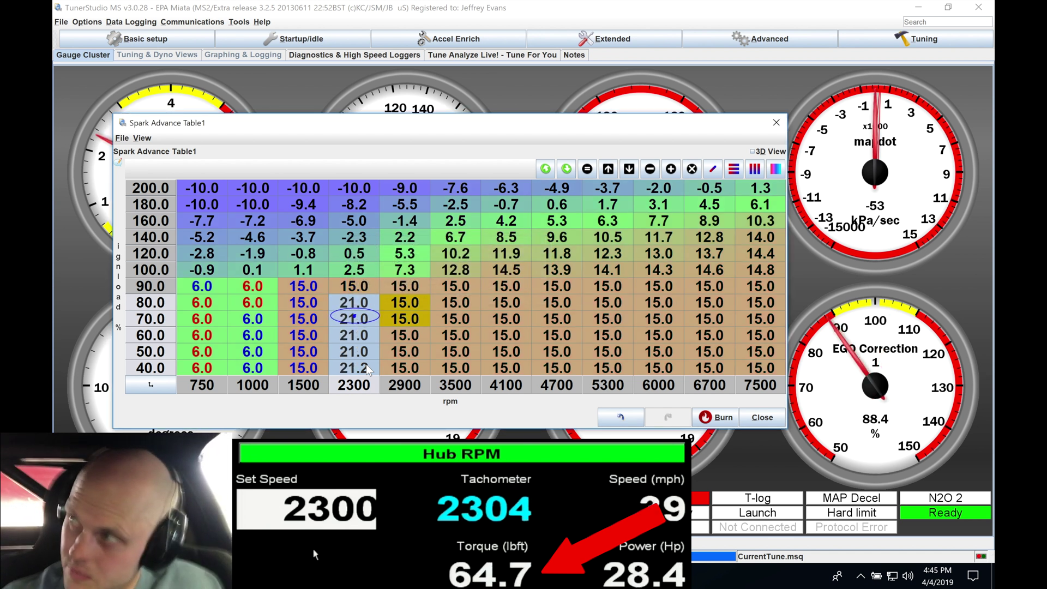
- Keep adding 2 degrees to the 2300 rpm cells, stepping through 23 and 25 to 27
{"action": "key", "text": "Left"}
{"action": "key", "text": "Left"}
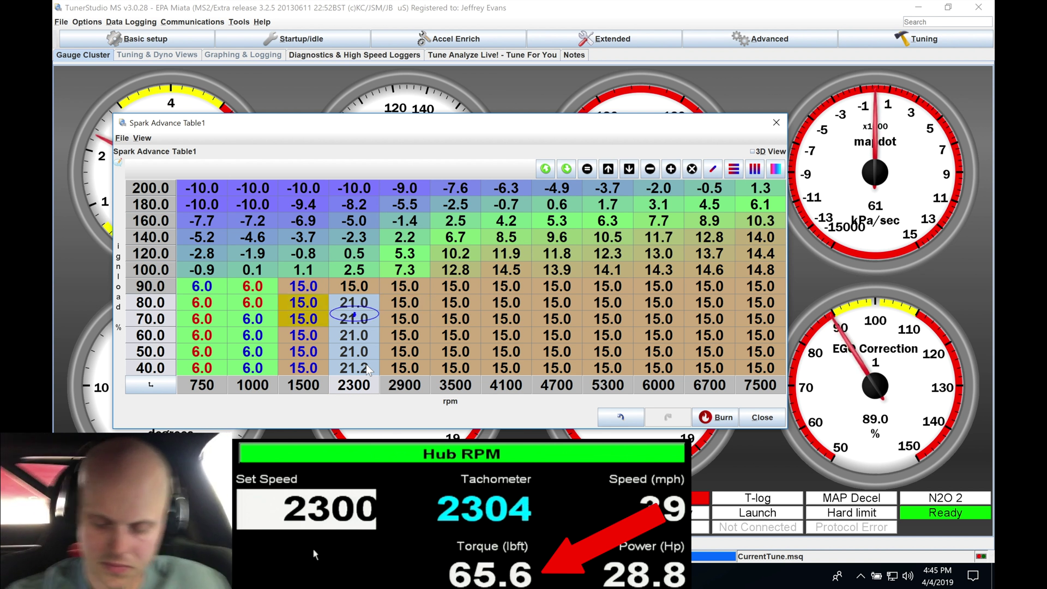
{"action": "key", "text": "plus"}
{"action": "type", "text": "2"}
{"action": "key", "text": "Return"}
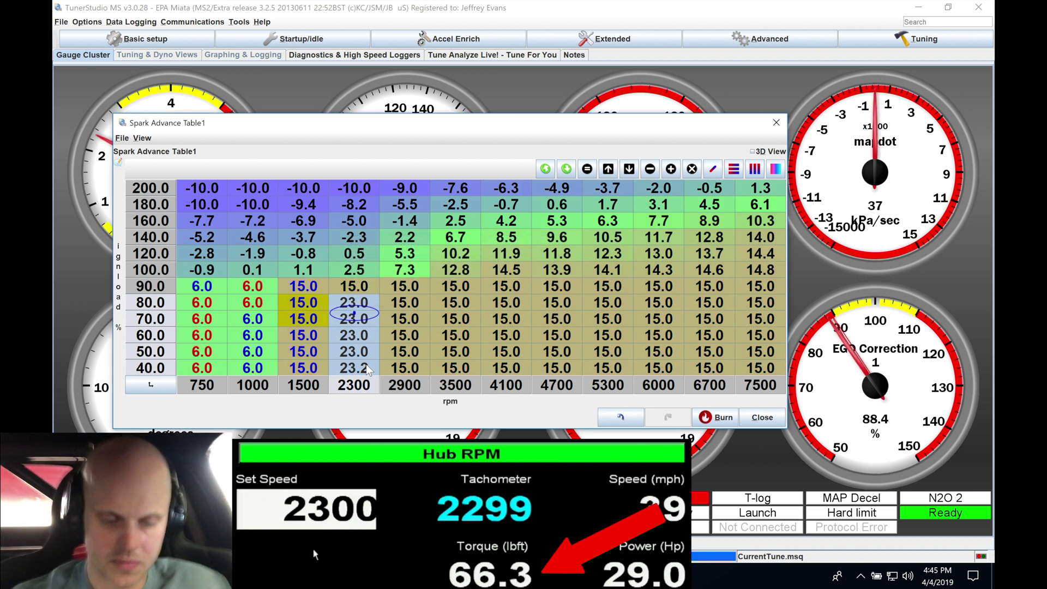
{"action": "key", "text": "Left"}
{"action": "key", "text": "Left"}
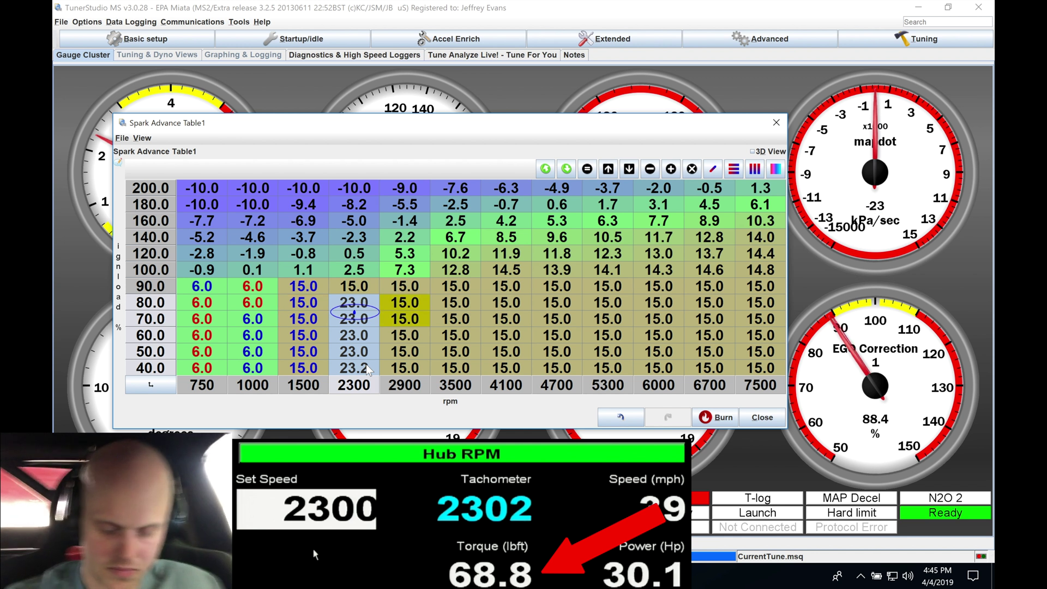
{"action": "key", "text": "plus"}
{"action": "type", "text": "2"}
{"action": "key", "text": "Return"}
{"action": "key", "text": "Right"}
{"action": "key", "text": "Right"}
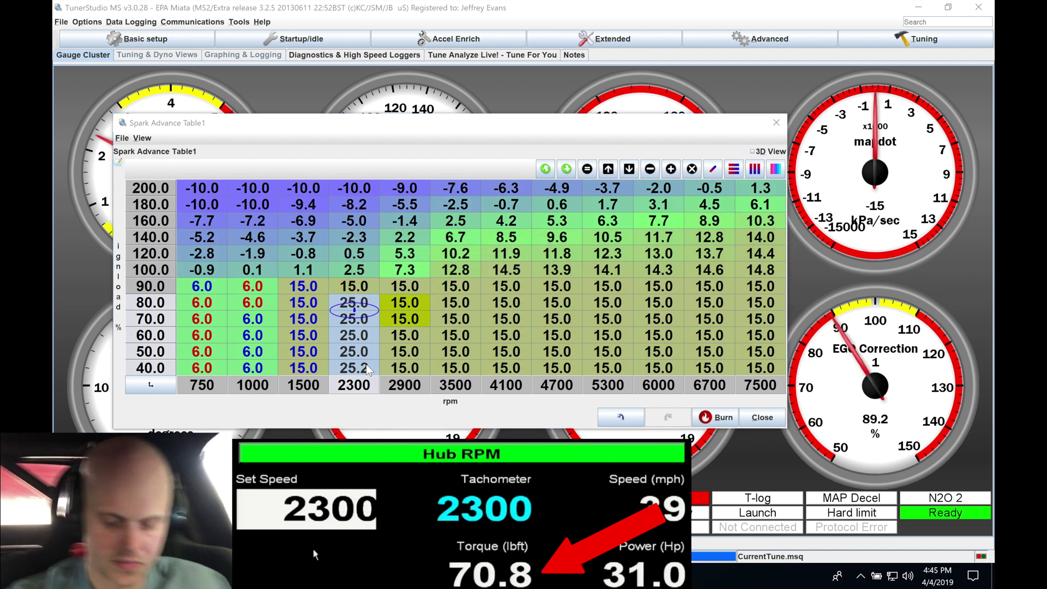
{"action": "key", "text": "plus"}
{"action": "type", "text": "2"}
{"action": "key", "text": "Return"}
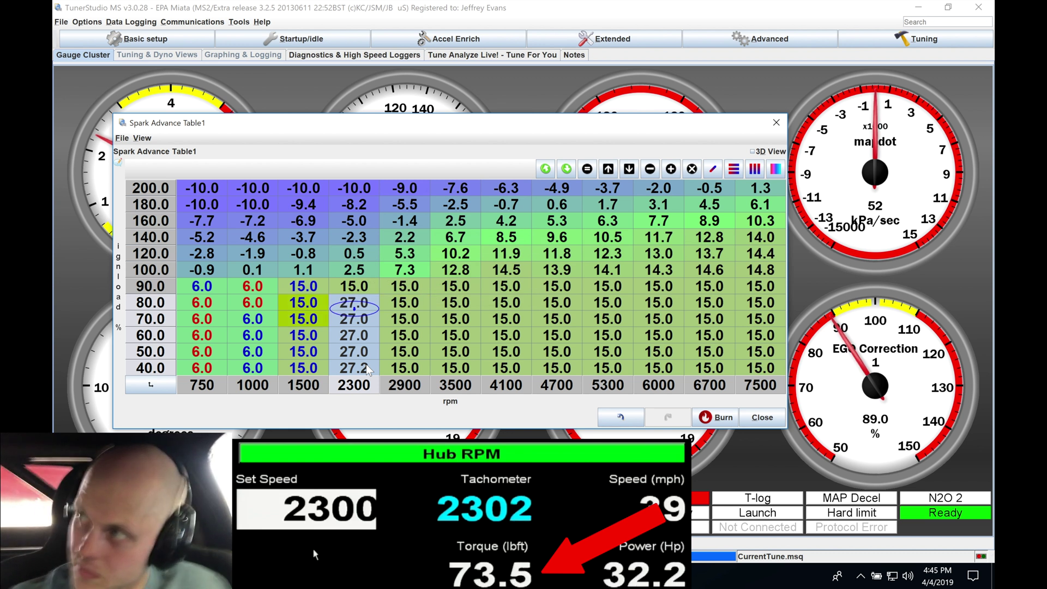
- Add 2 degrees twice to reach 31, then subtract 2 to settle at 29
{"action": "key", "text": "plus"}
{"action": "type", "text": "2"}
{"action": "key", "text": "Return"}
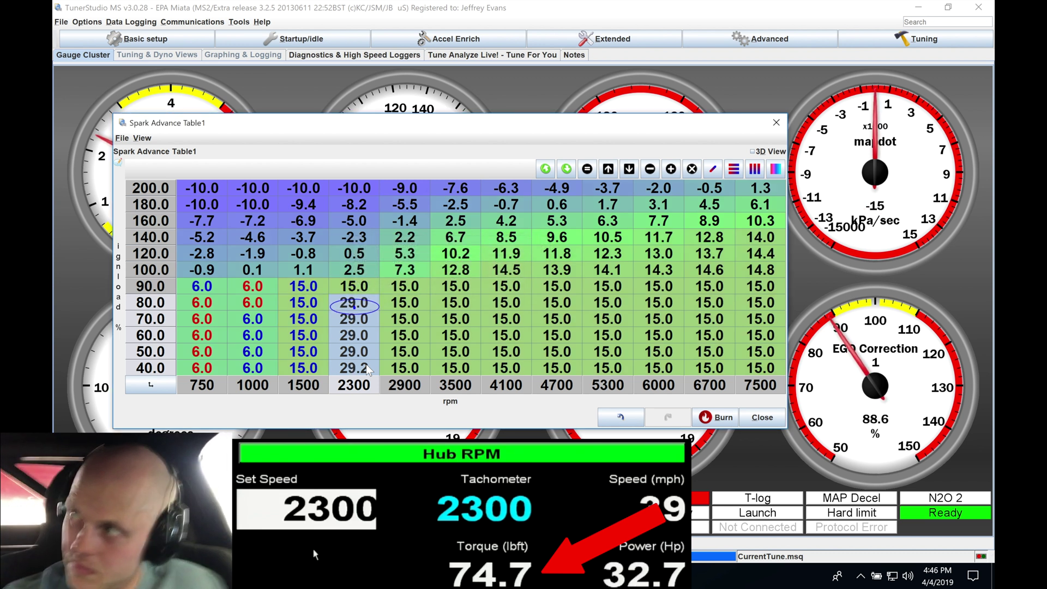
{"action": "key", "text": "plus"}
{"action": "type", "text": "2"}
{"action": "key", "text": "Return"}
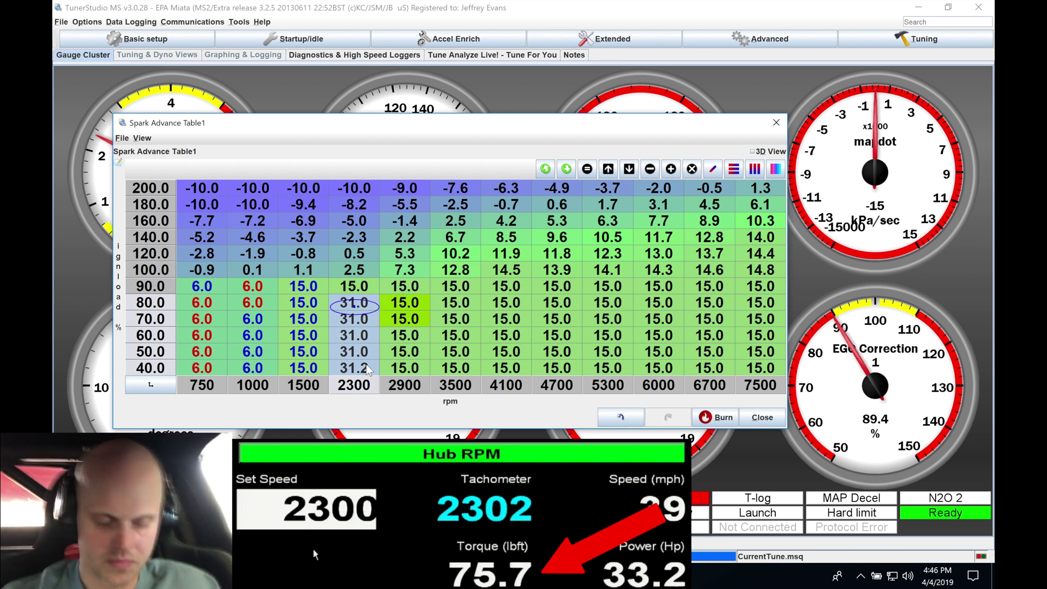
{"action": "key", "text": "minus"}
{"action": "type", "text": "2"}
{"action": "key", "text": "Return"}
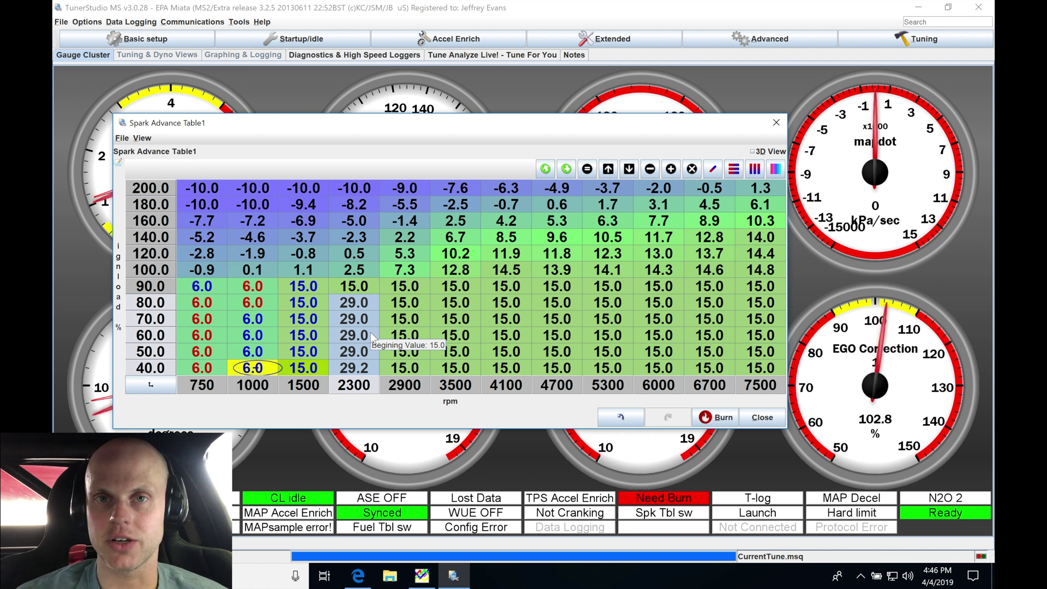
- Set the selected 2300 rpm cells to exactly 28 degrees and clear the column selection
{"action": "key", "text": "equal"}
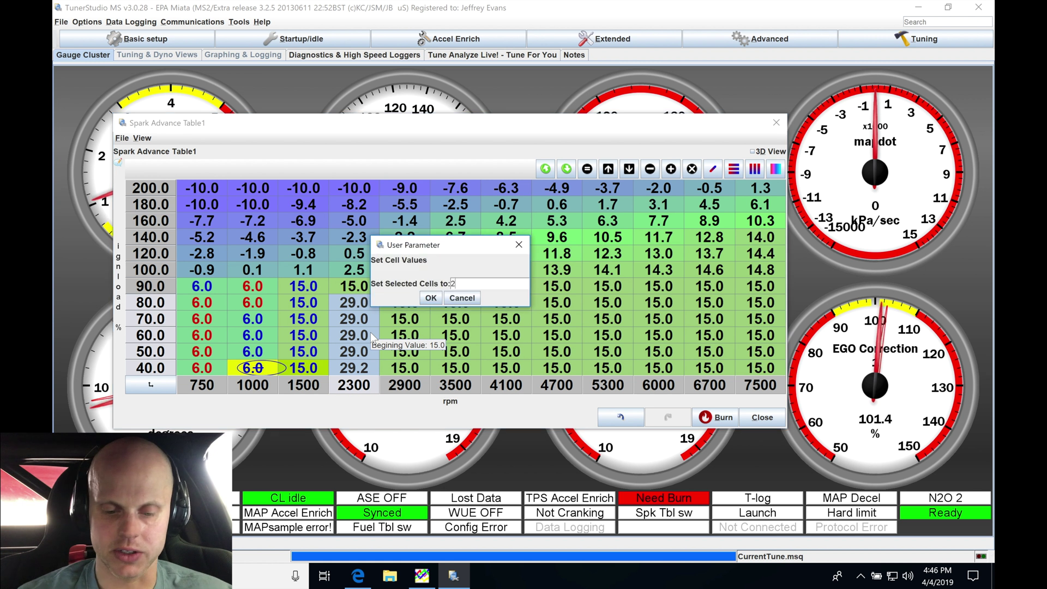
{"action": "type", "text": "28"}
{"action": "key", "text": "Return"}
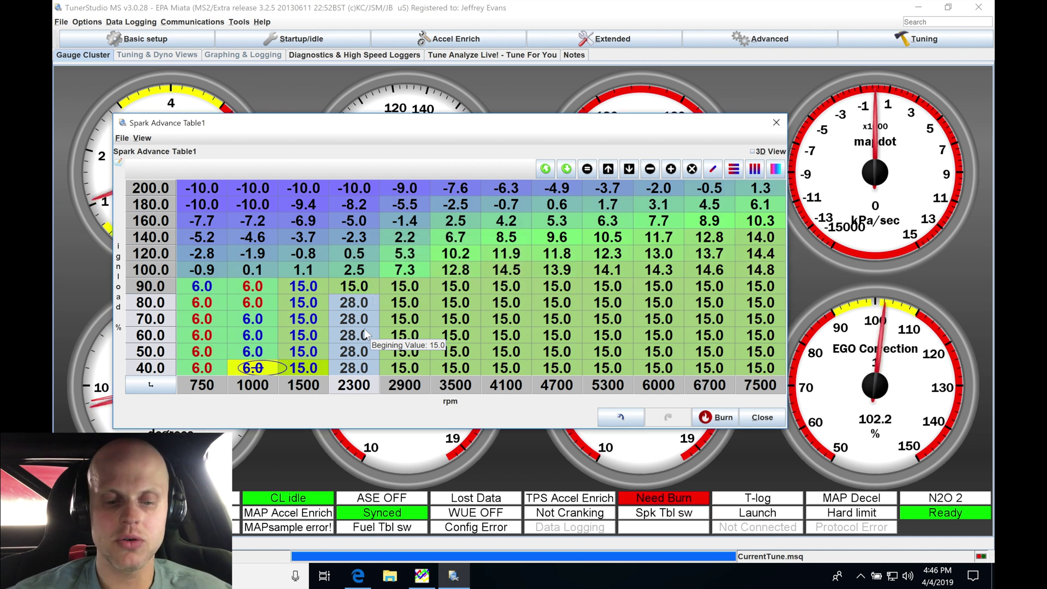
{"action": "left_click", "coordinate": [369, 319]}
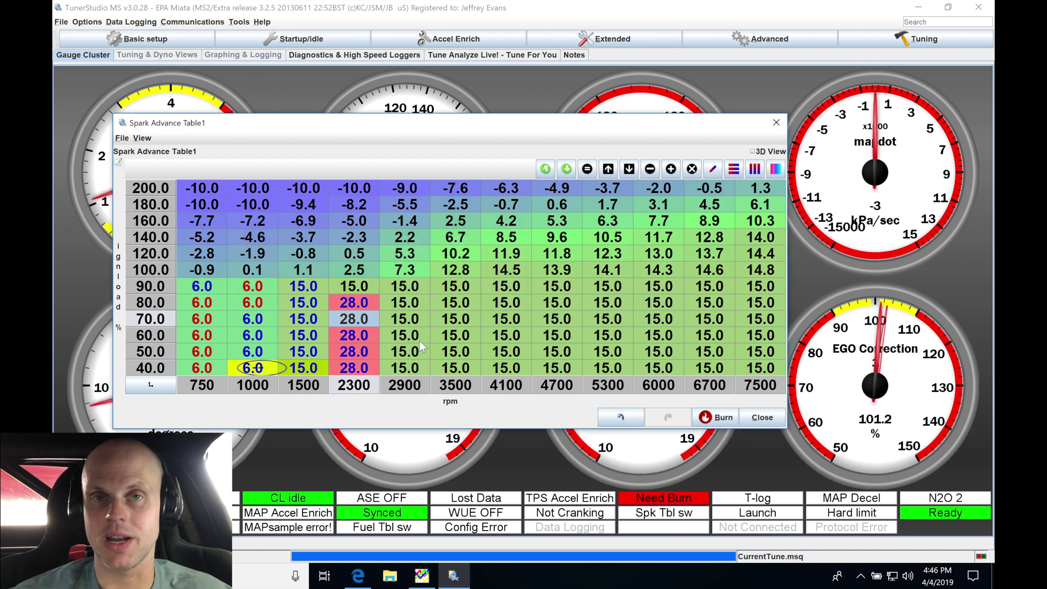